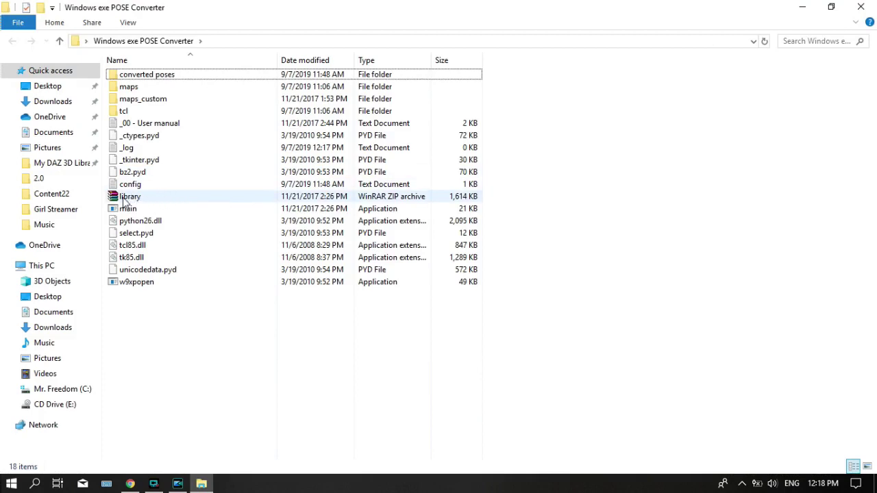
Step: Run the main application from the Windows exe POSE Converter folder and start a G3 to G8 conversion
right_click(127, 209)
click(188, 108)
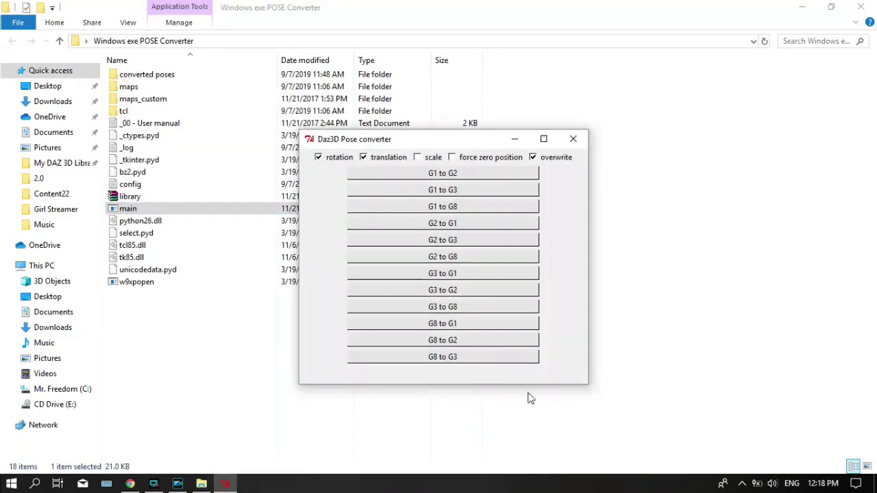
click(439, 307)
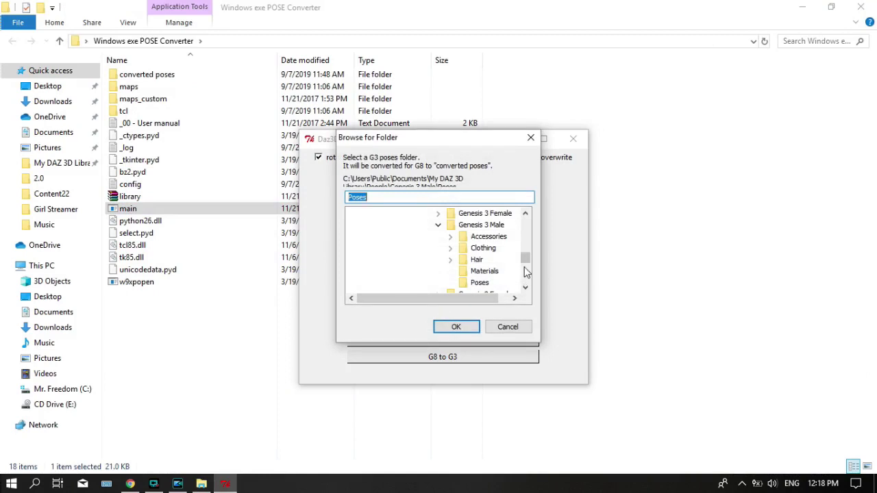
Step: Collapse the Genesis 3 Male, People and My DAZ 3D Library folders while choosing the source folder
click(438, 226)
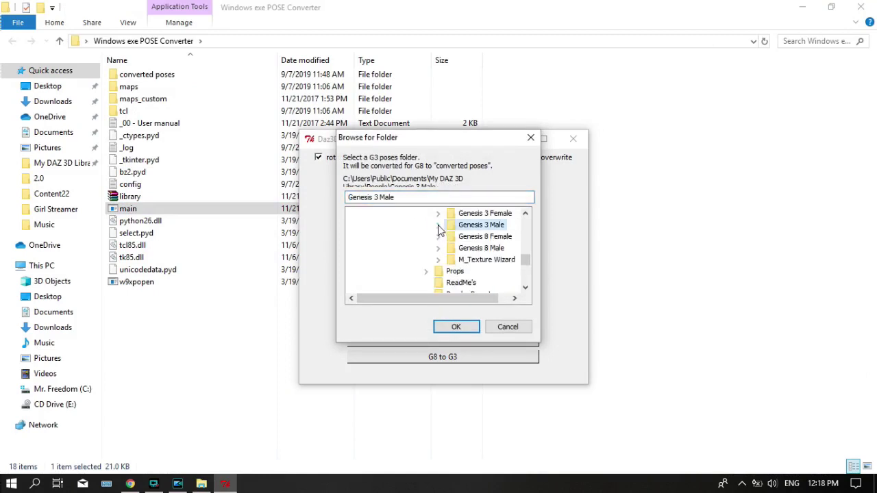
scroll(525, 218, up, 3)
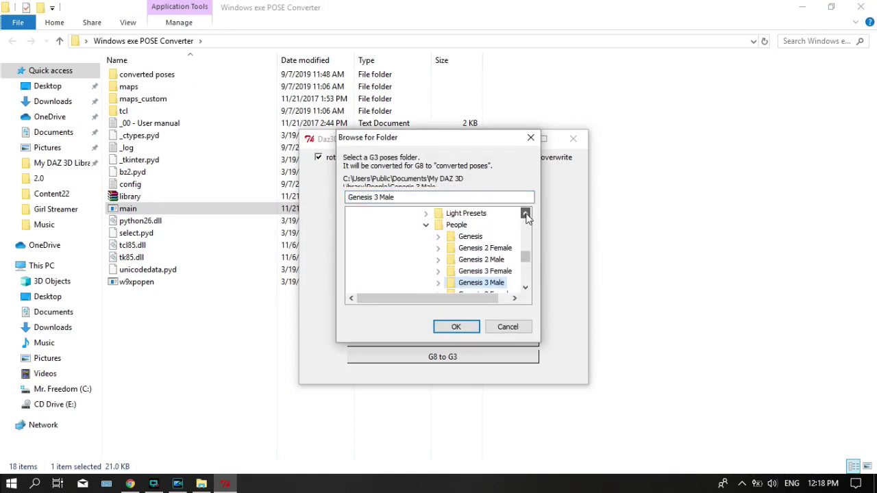
click(425, 260)
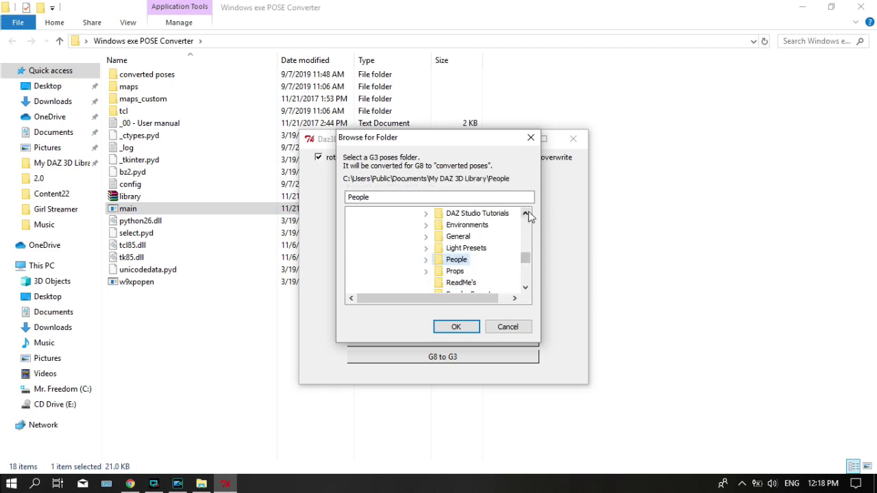
scroll(527, 215, up, 2)
scroll(527, 216, up, 1)
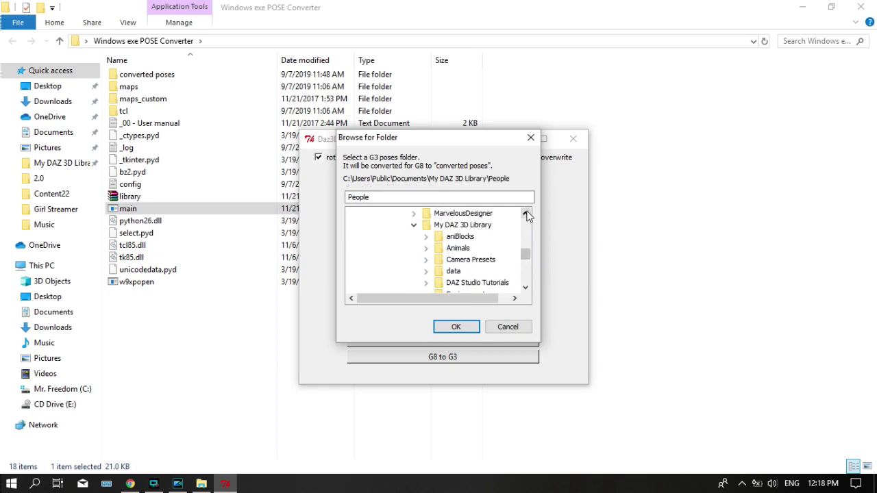
click(415, 226)
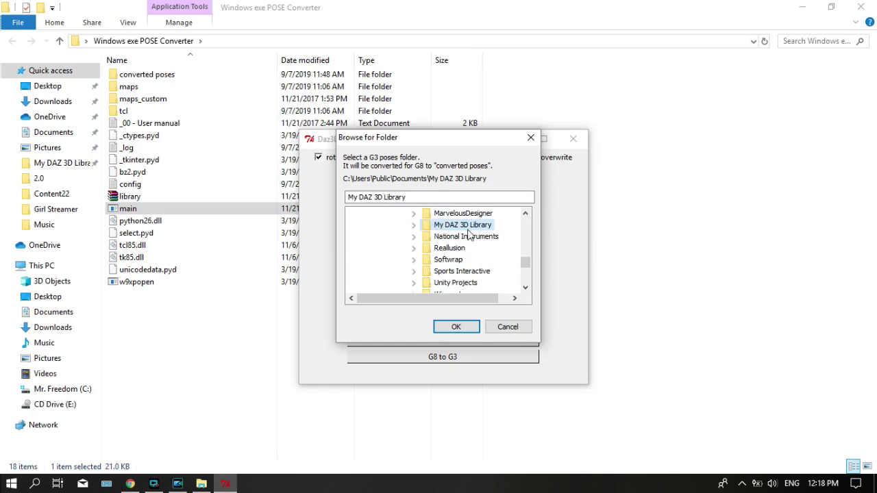
Step: Expand My DAZ 3D Library and its People folder to reach the Genesis figure folders
click(413, 226)
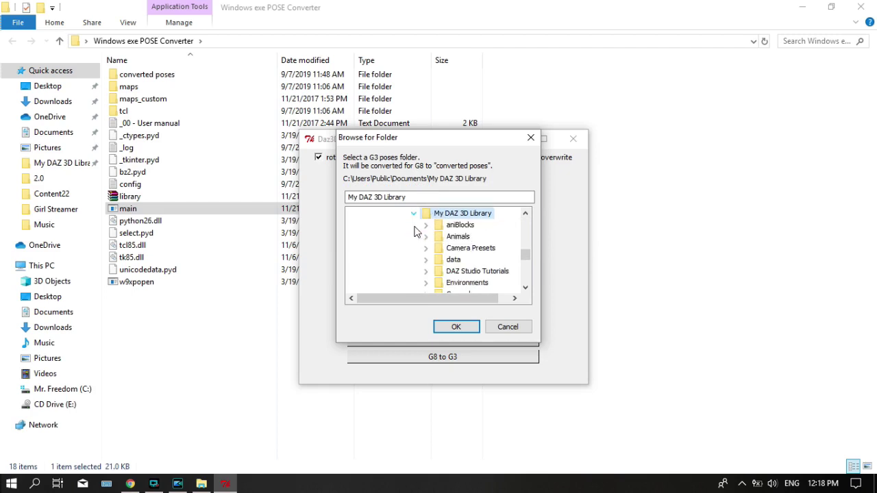
click(524, 288)
click(525, 288)
click(524, 287)
click(525, 288)
click(524, 287)
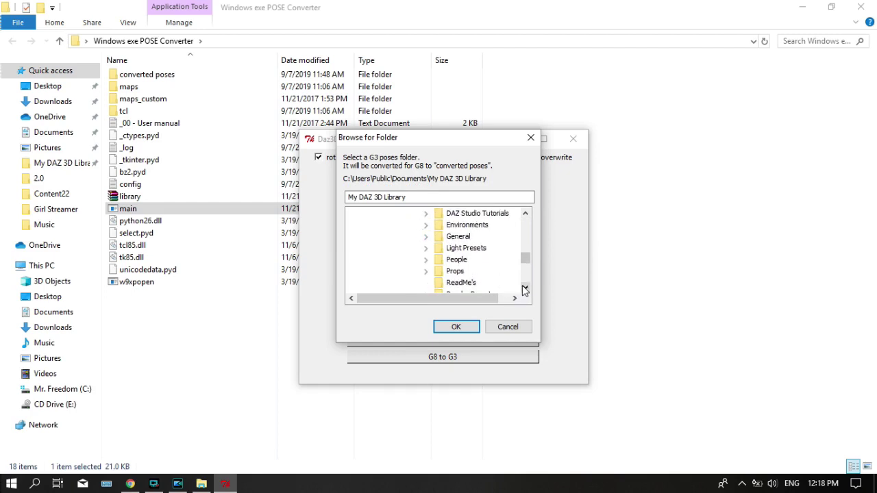
click(425, 260)
click(524, 288)
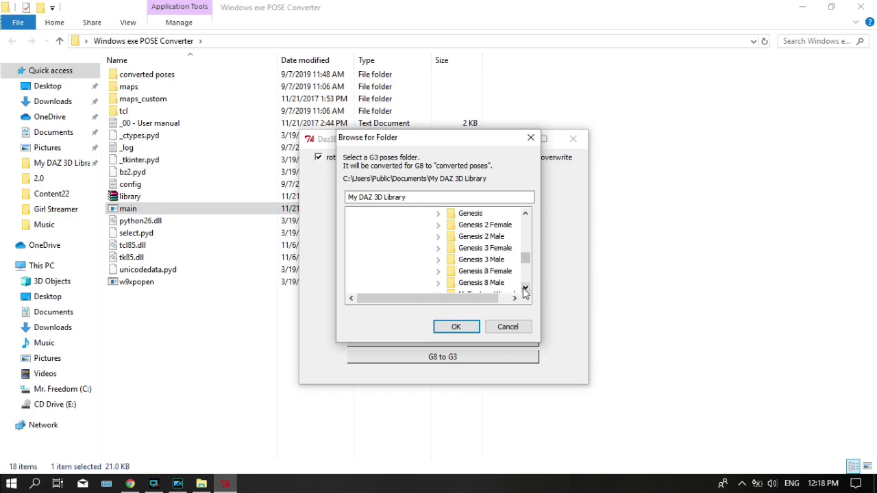
click(524, 287)
Step: Convert the Poses folder inside Genesis 3 Male, and close the pose converter when it is done
click(481, 248)
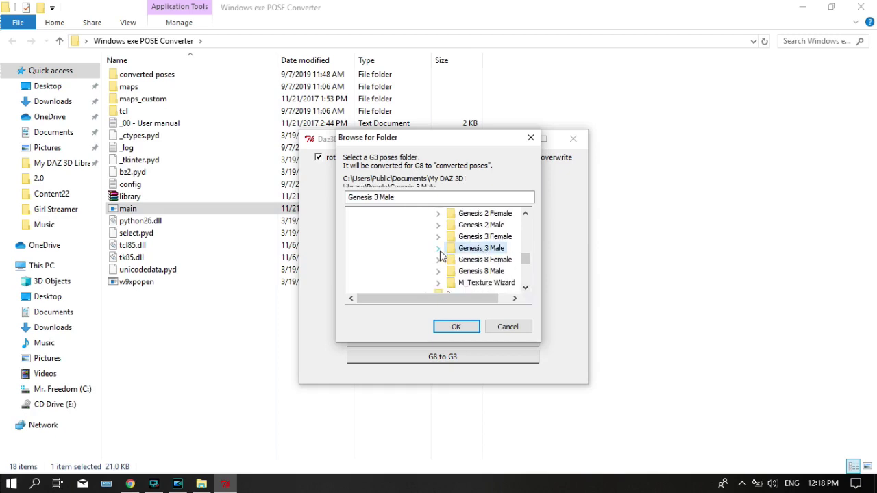
click(438, 248)
click(487, 284)
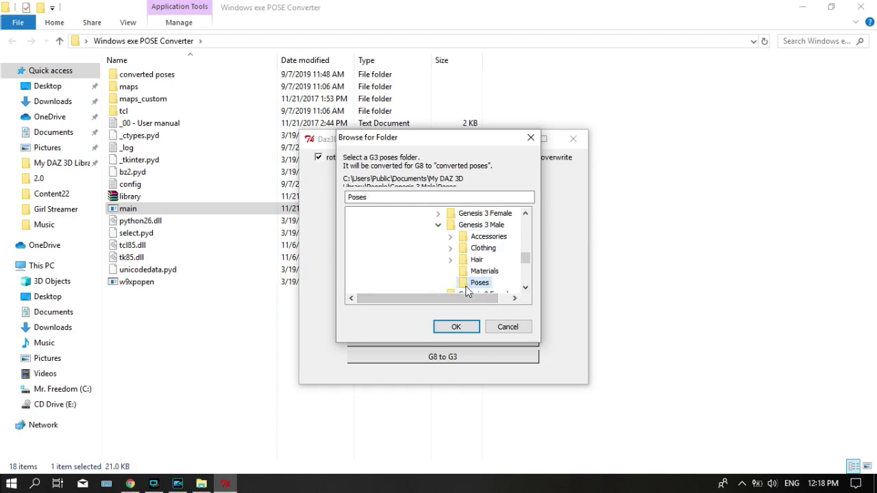
click(457, 329)
click(457, 328)
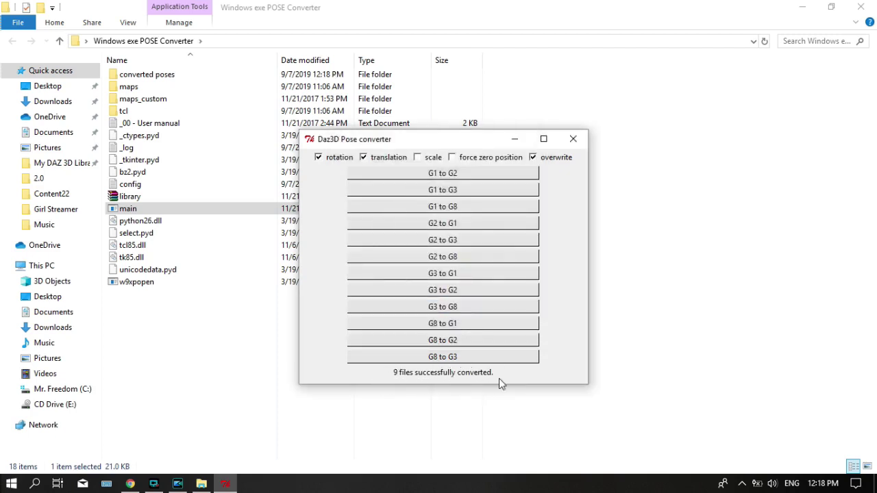
click(574, 140)
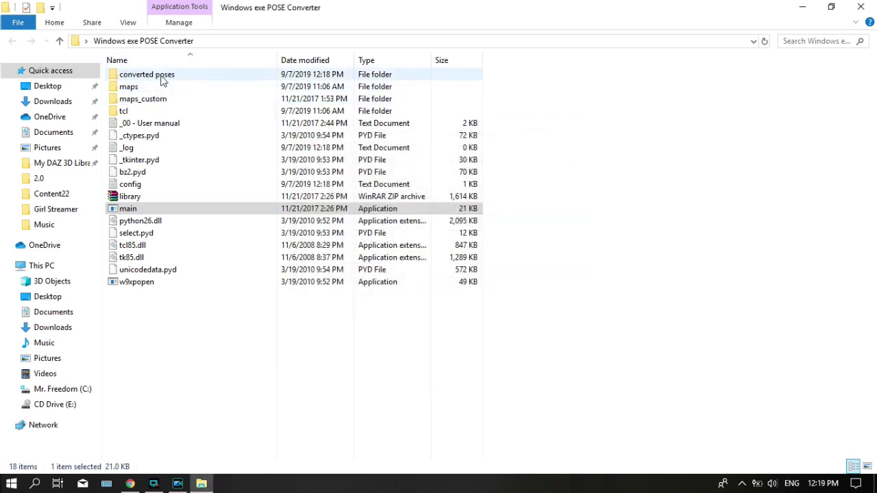
Step: In the converted poses folder, rename the G3 to G8 folder as "G3 to G8 converted pose"
double_click(166, 75)
click(161, 76)
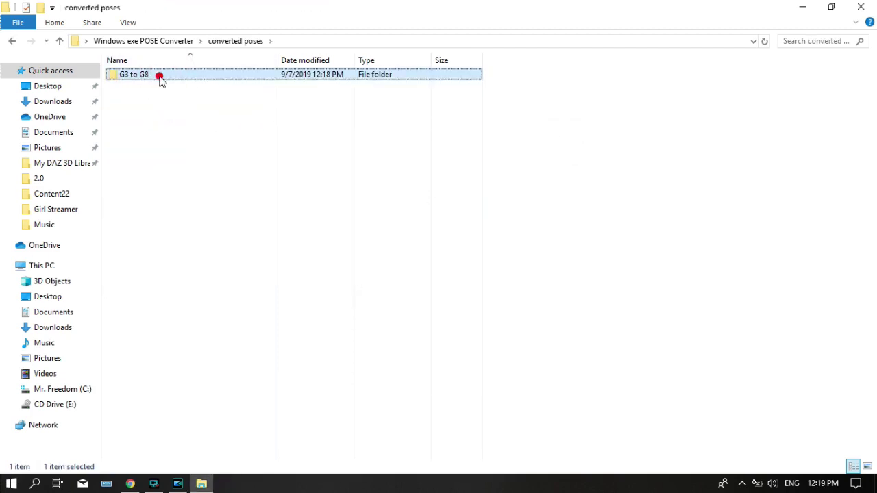
key(F2)
click(154, 74)
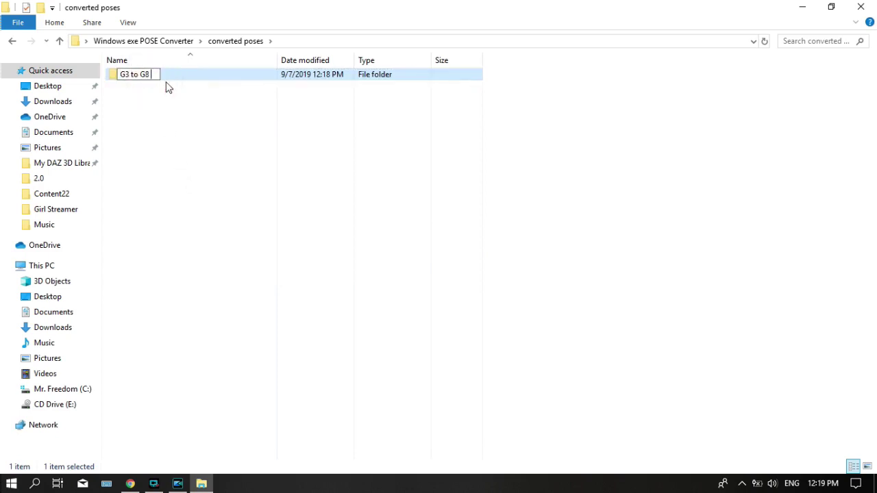
text(converted pose)
key(Return)
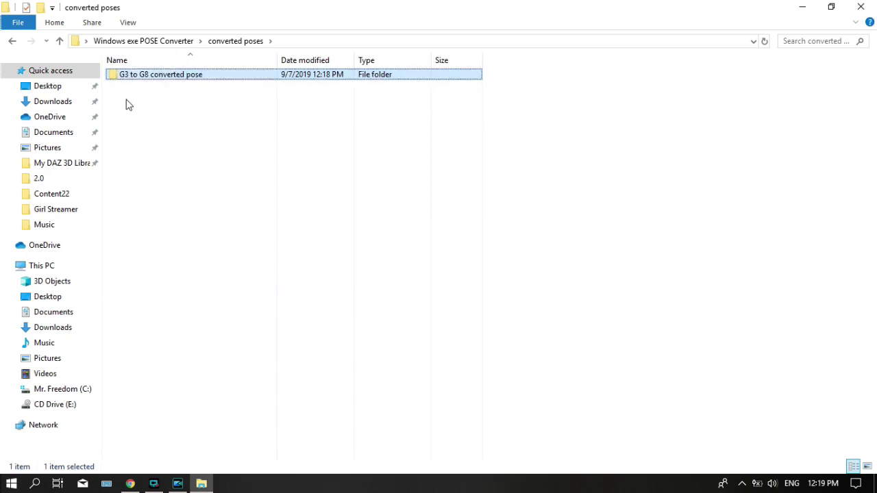
Step: Move the G3 to G8 converted pose folder into My DAZ 3D Library, under People, Genesis 8 Male, Poses
click(204, 137)
click(179, 75)
right_click(158, 81)
click(209, 374)
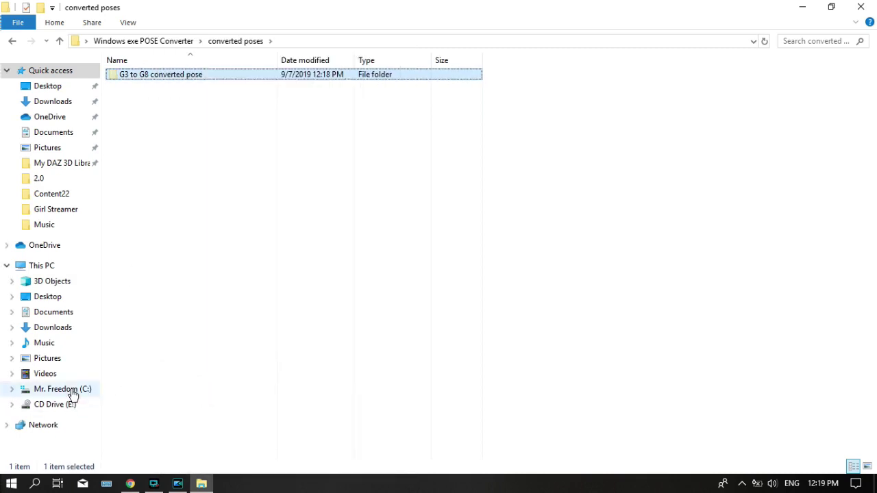
click(69, 167)
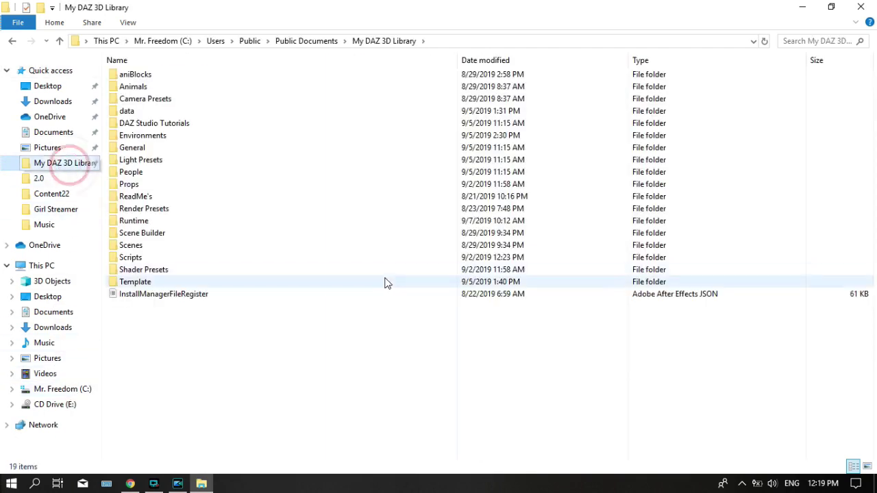
double_click(135, 173)
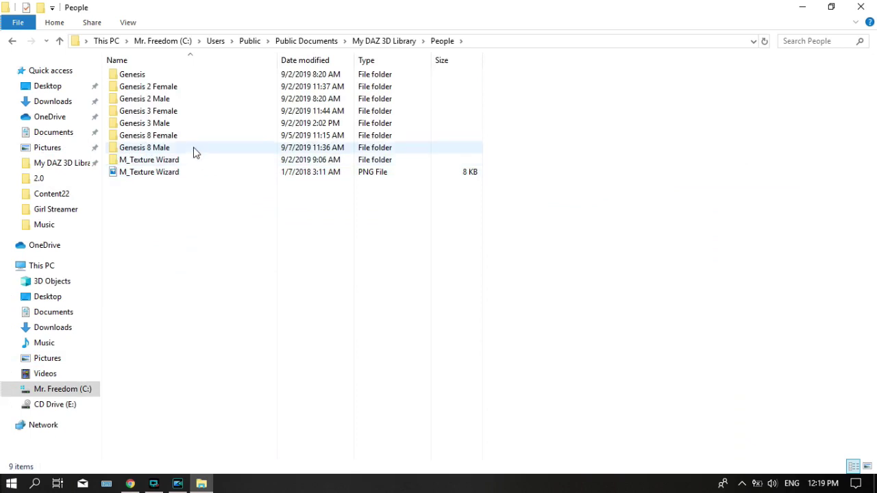
double_click(149, 147)
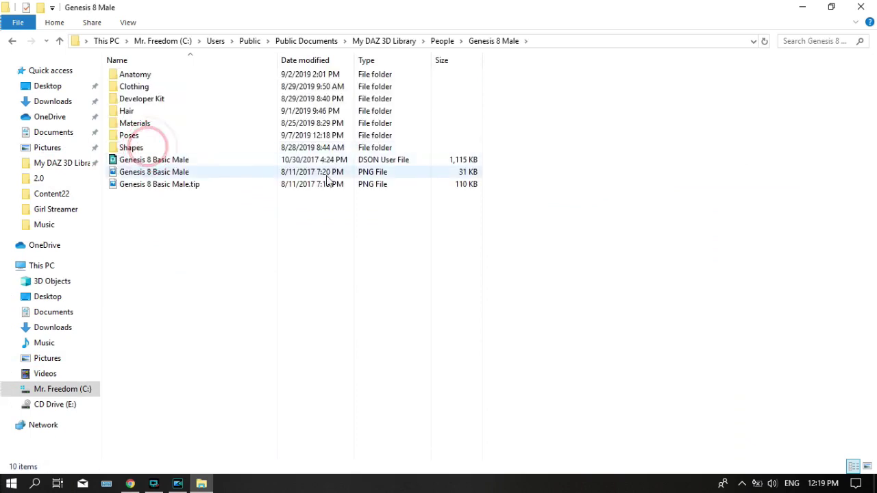
double_click(166, 137)
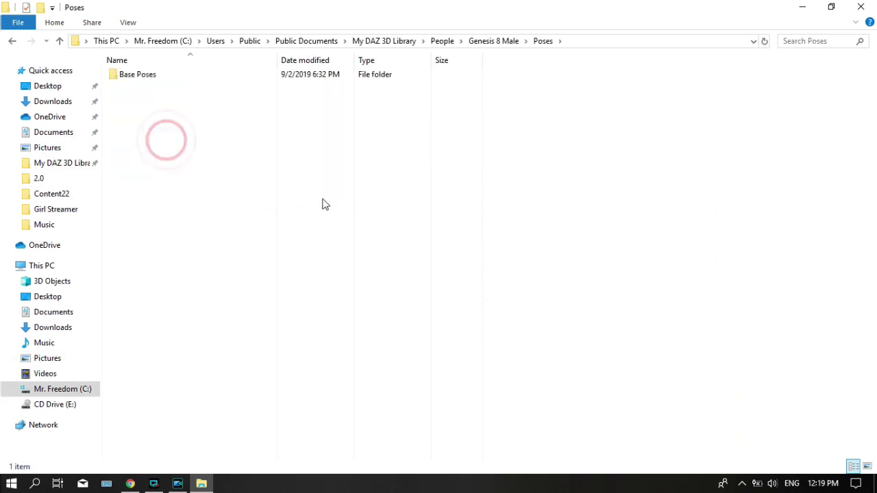
right_click(188, 133)
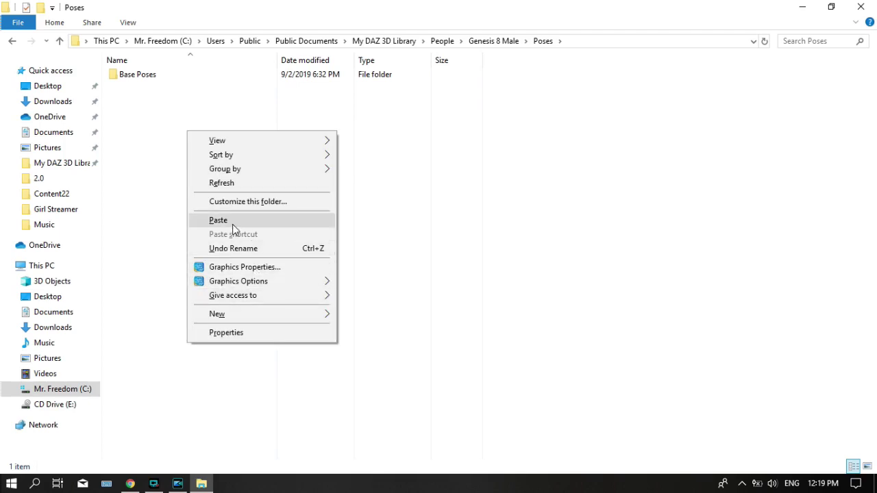
click(232, 225)
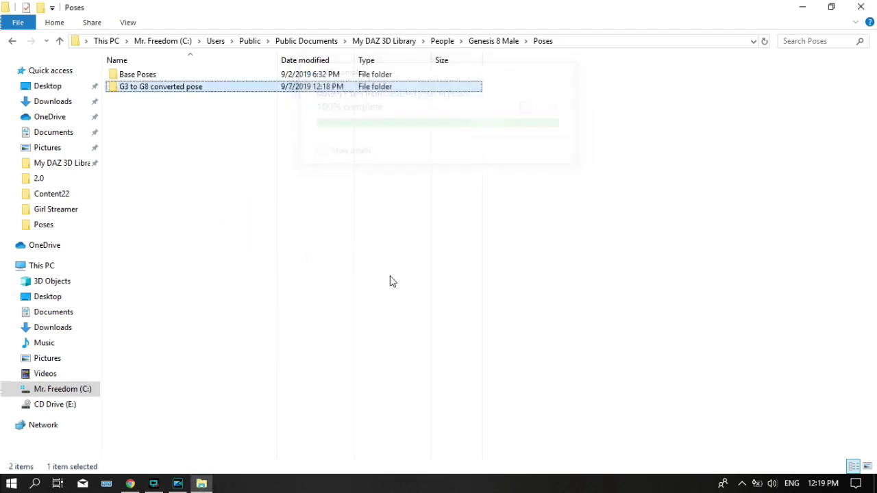
click(385, 277)
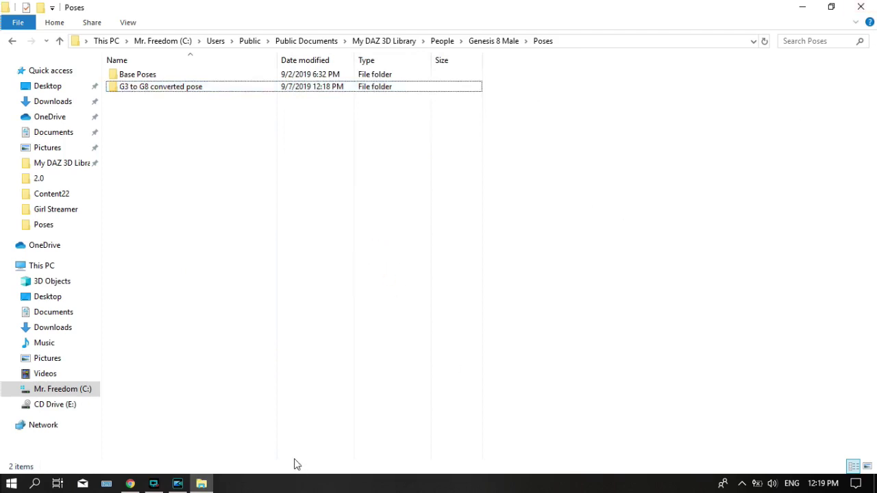
Step: Minimize the folder window and launch DAZ Studio 4.11 from the desktop
click(805, 8)
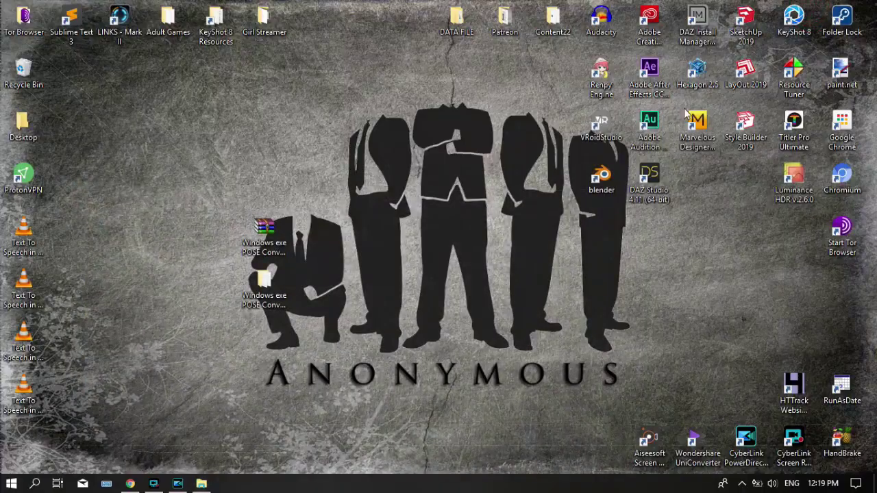
click(644, 176)
double_click(645, 175)
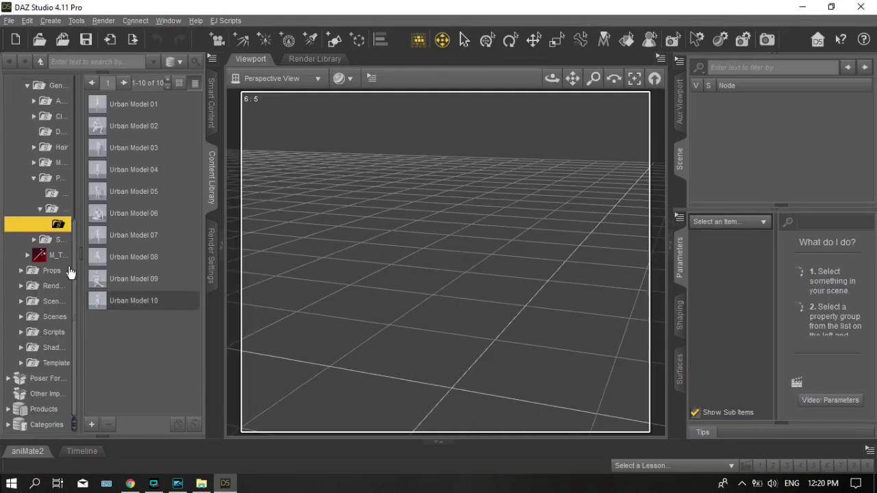
Step: Collapse the expanded Content Library folders, including People and My DAZ 3D Library, up to the top-level DAZ Studio entry
click(32, 178)
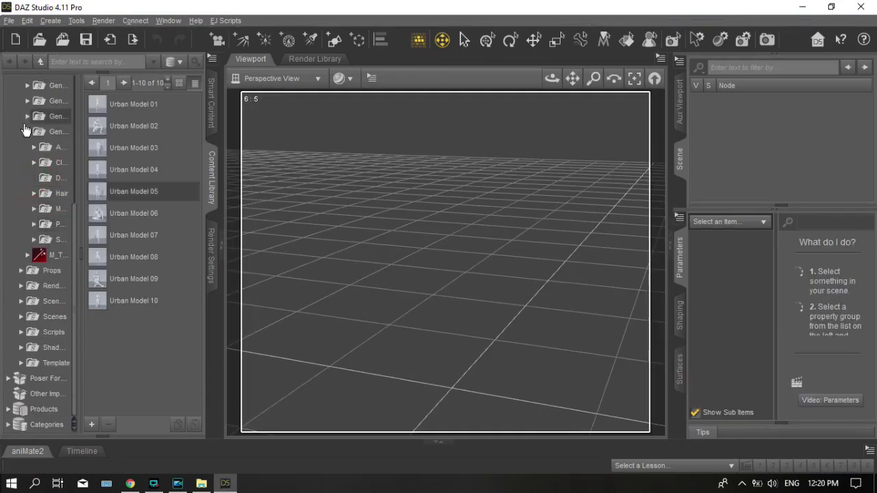
click(27, 136)
scroll(23, 133, up, 5)
click(21, 237)
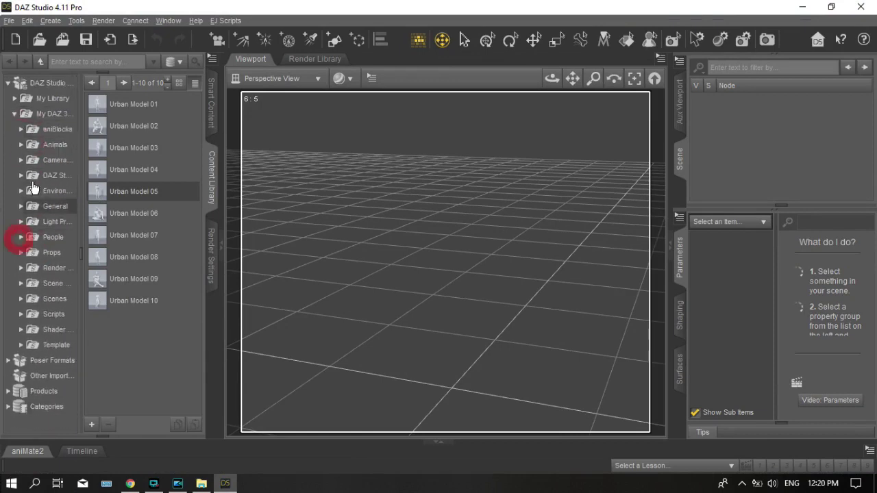
double_click(27, 83)
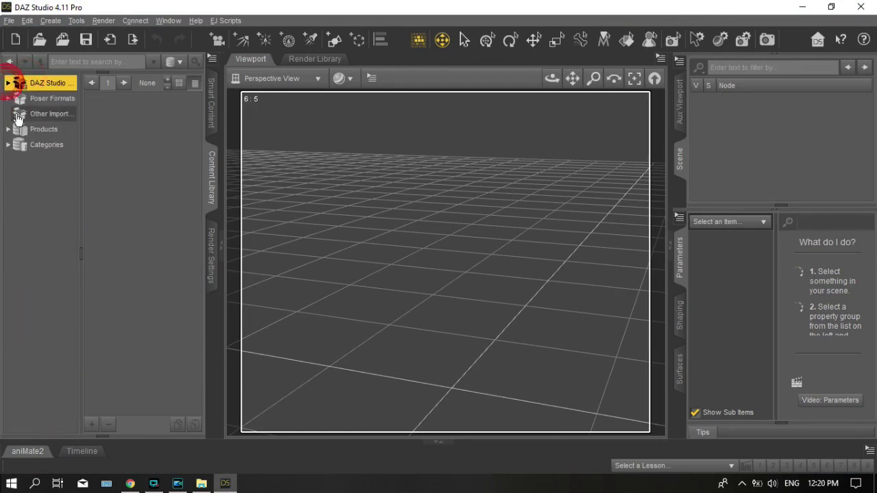
click(8, 83)
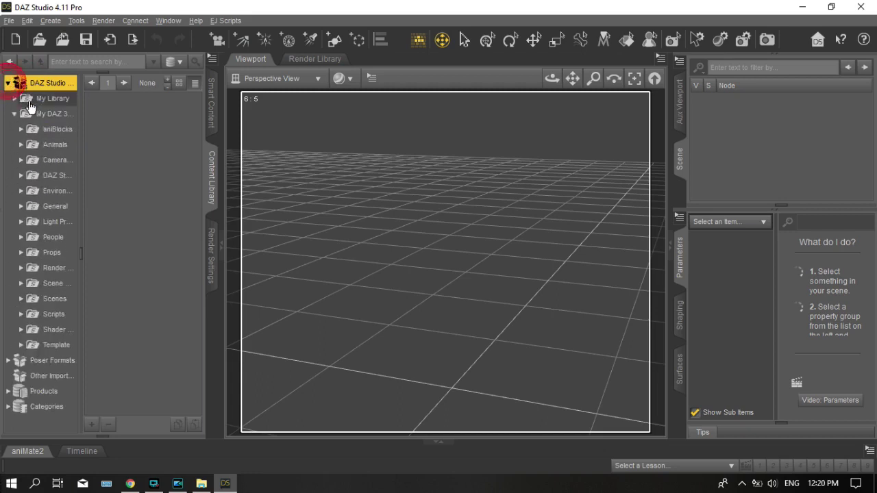
click(15, 114)
click(9, 83)
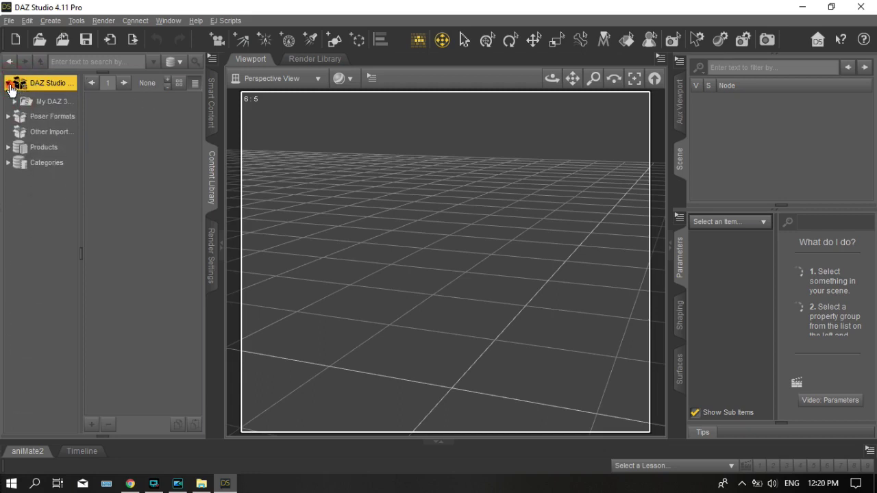
Step: Refresh the Content Library's directories repeatedly so the newly added pose folder gets loaded
click(43, 258)
right_click(52, 230)
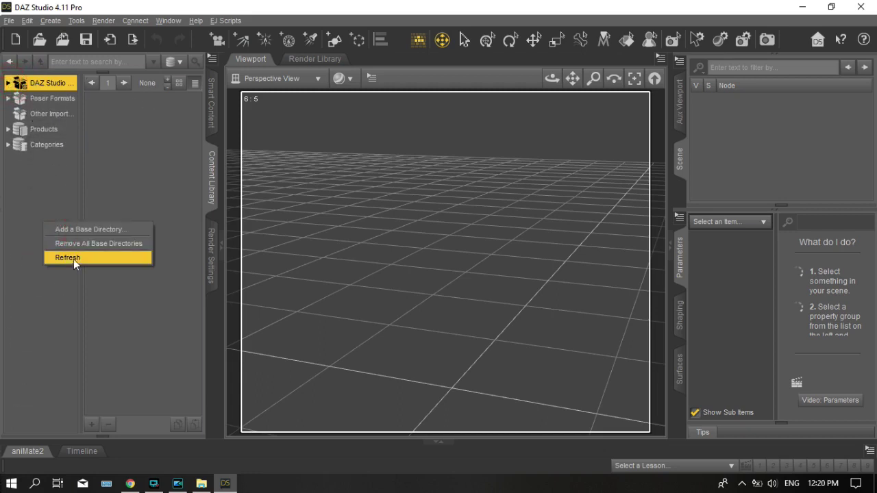
click(74, 259)
right_click(33, 245)
click(44, 279)
right_click(33, 254)
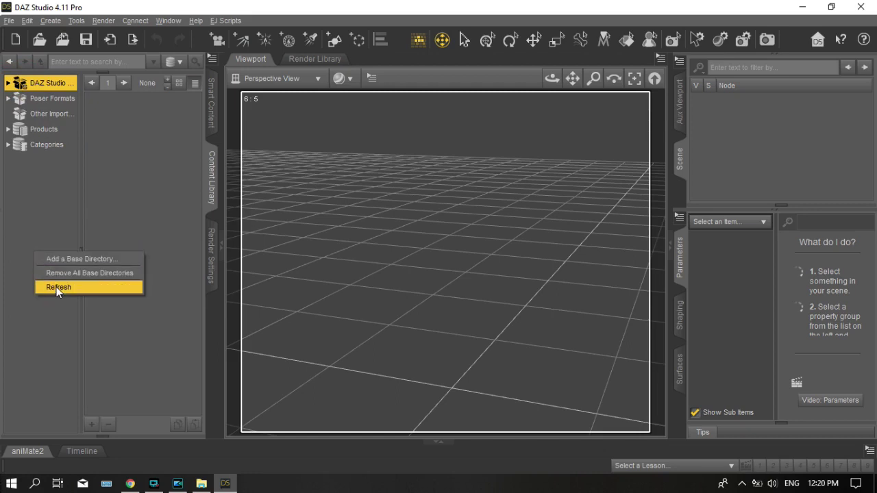
click(56, 286)
Step: Load the Genesis 8 Basic Male figure into the scene from the Smart Content figures and view it from the front
click(209, 123)
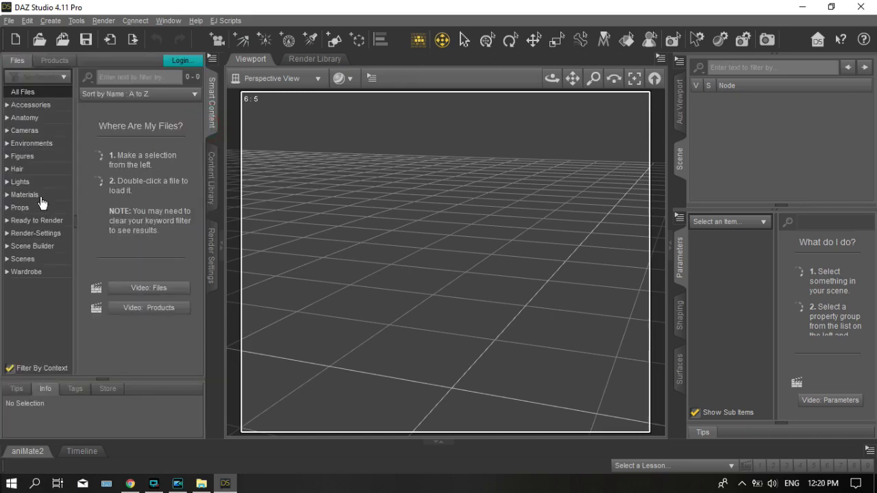
click(20, 156)
scroll(116, 251, down, 10)
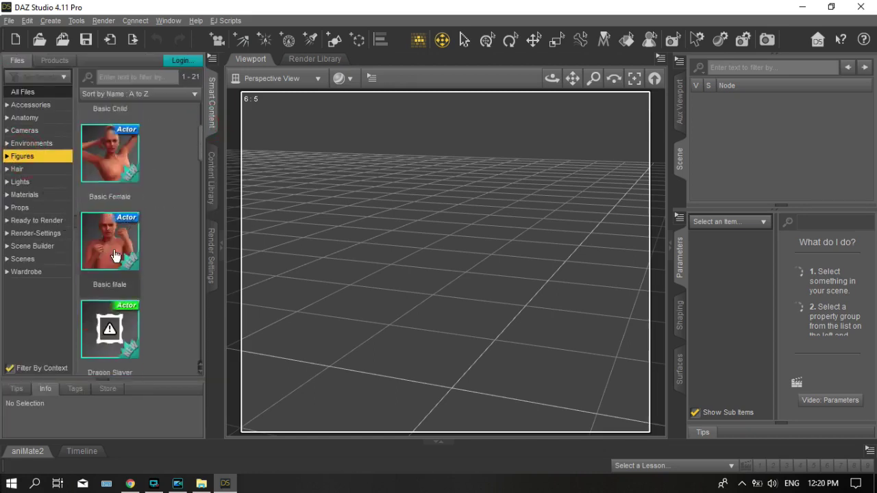
scroll(115, 172, up, 2)
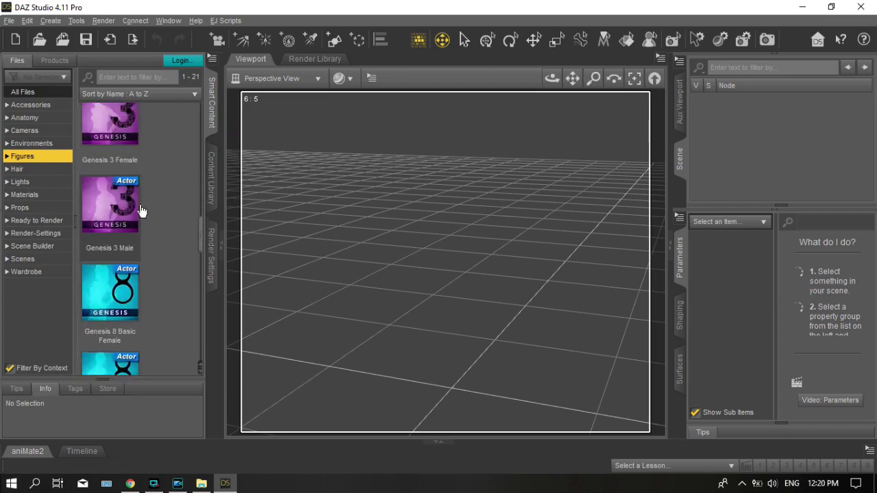
scroll(120, 231, down, 2)
click(117, 172)
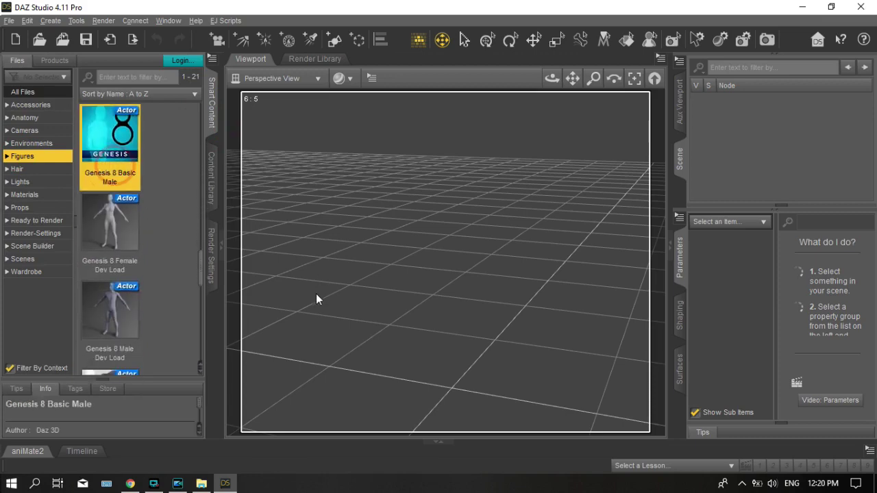
double_click(120, 161)
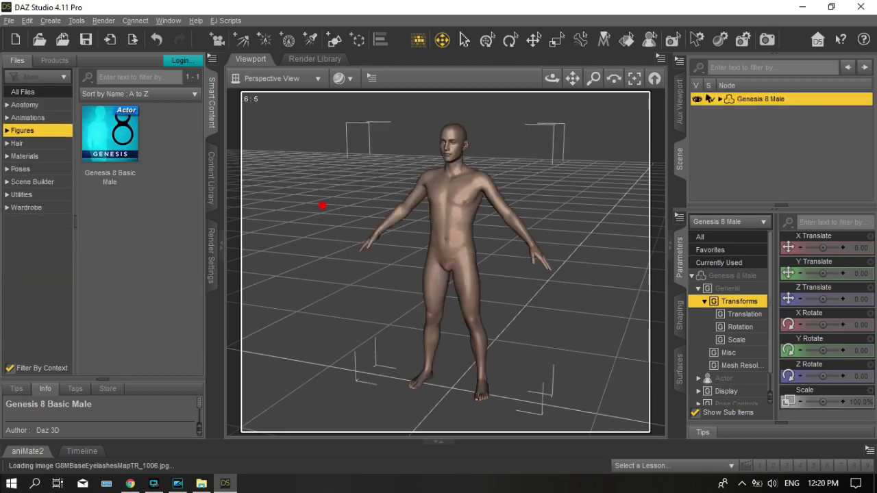
alt+drag(322, 206, 339, 192)
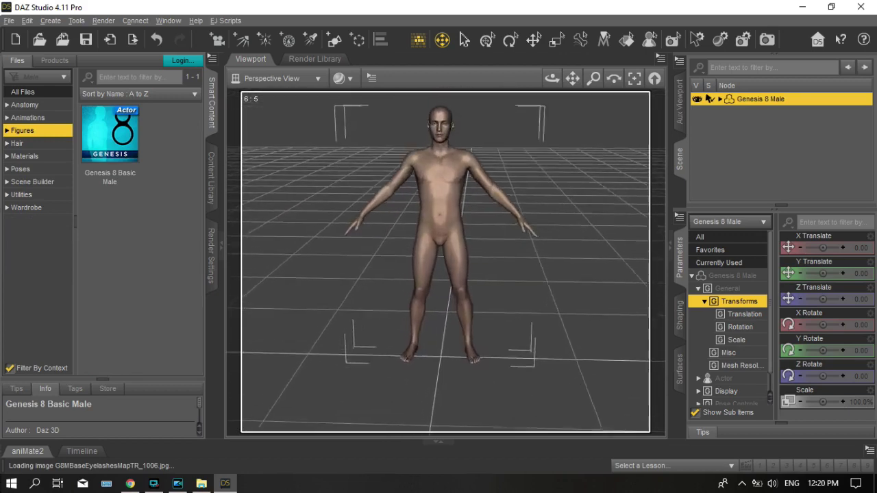
Step: Expand My DAZ 3D Library in the Content Library down to the People, Genesis 8 Male subfolders
click(212, 174)
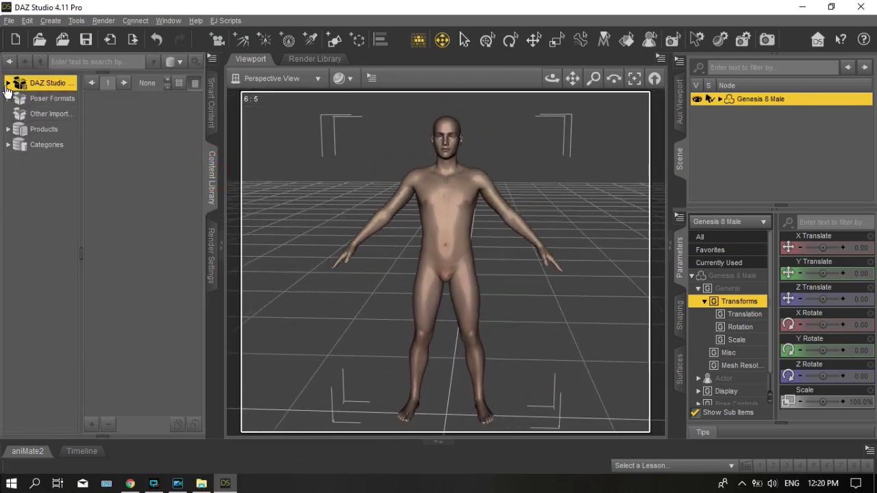
click(8, 84)
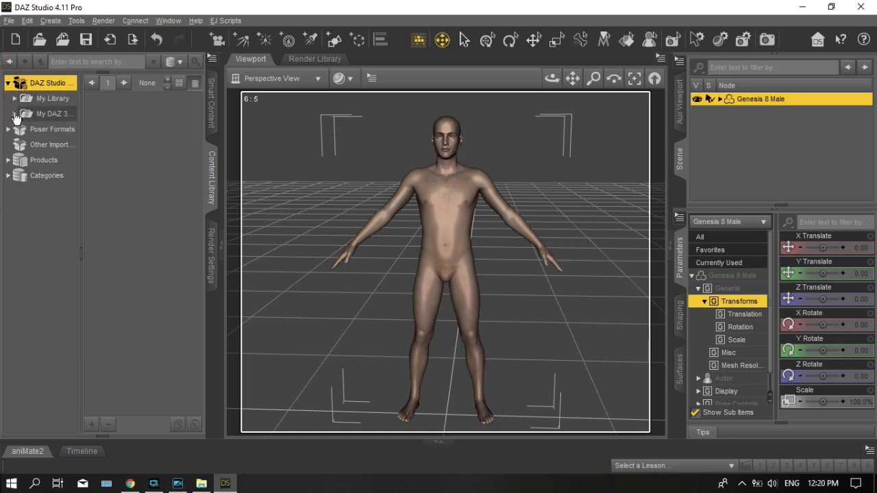
click(14, 114)
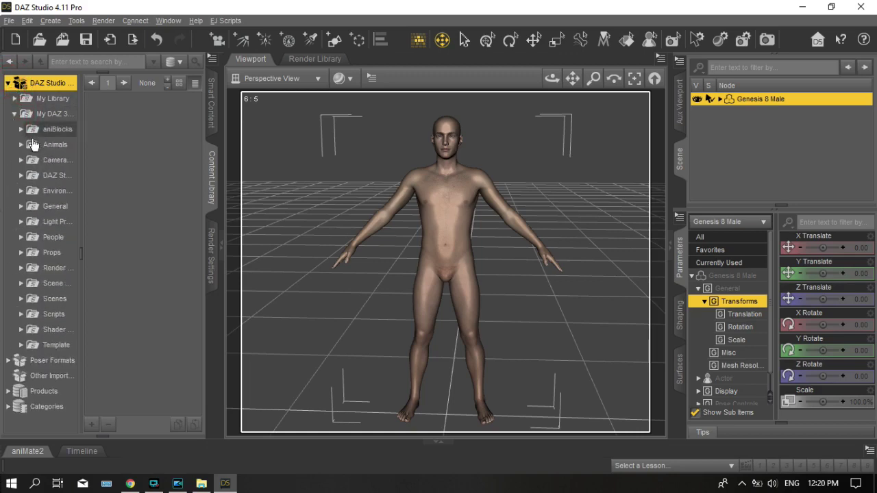
click(25, 240)
click(22, 238)
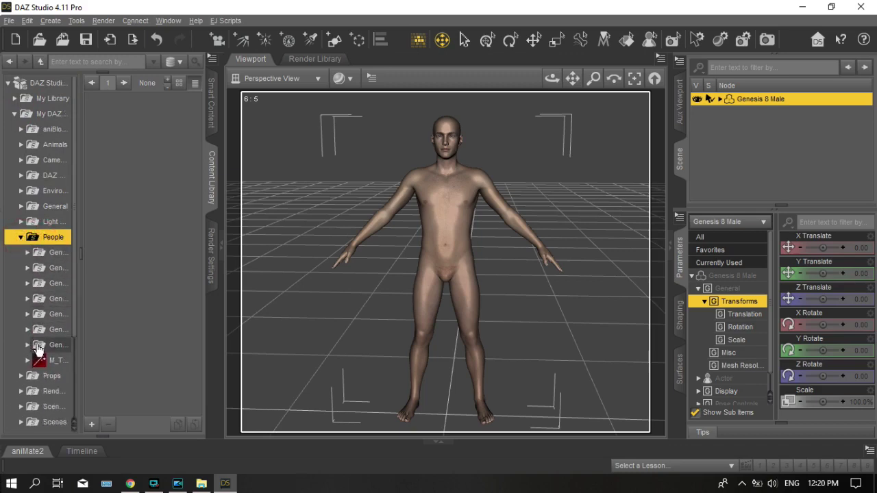
click(37, 345)
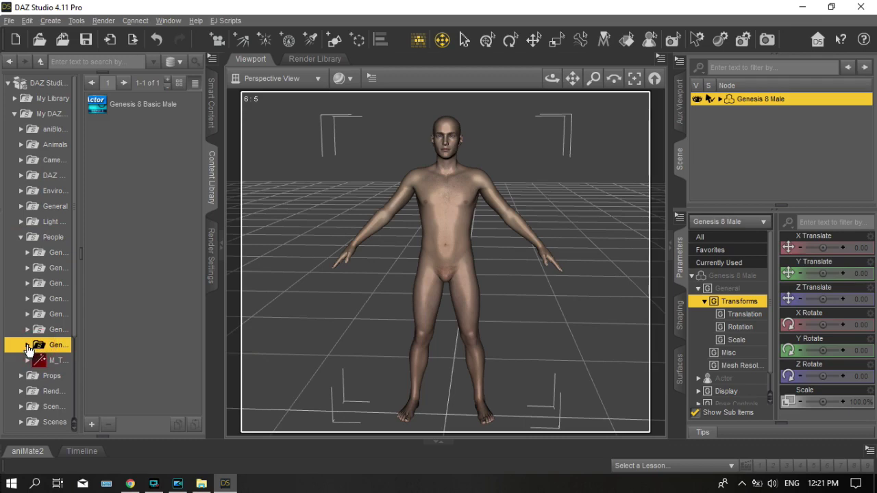
scroll(37, 336, down, 2)
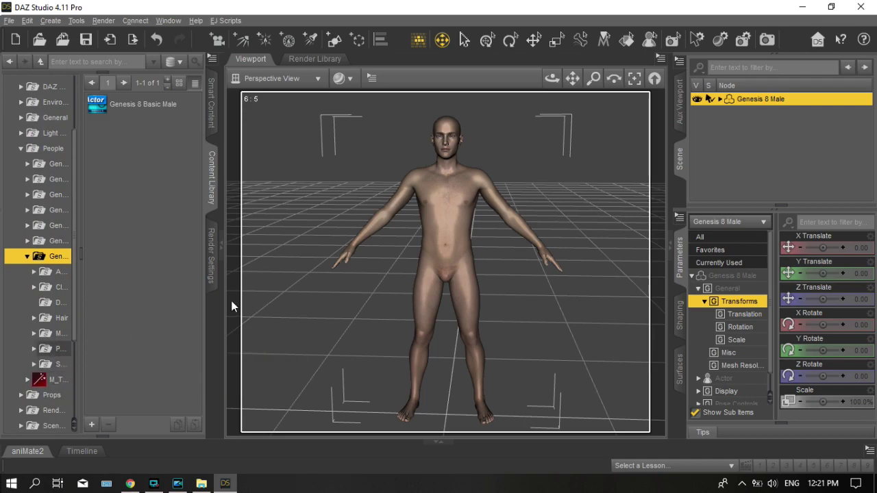
Step: Widen the Content Library and its folder tree, and open Poses, G3 to G8 converted pose, Poses under Genesis 8 Male
drag(222, 302, 240, 307)
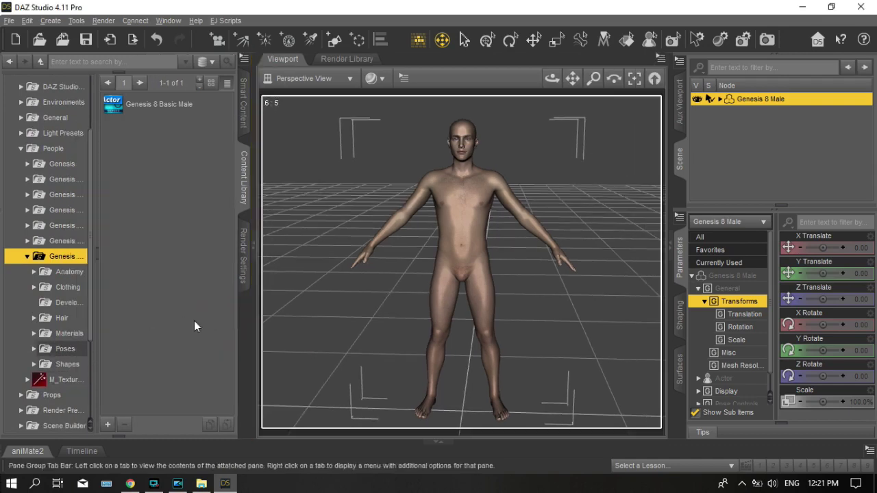
drag(96, 342, 121, 348)
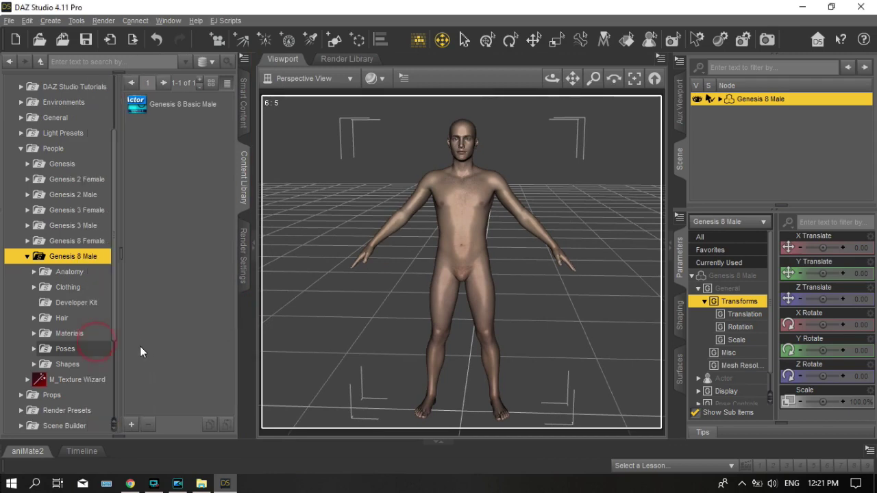
click(61, 350)
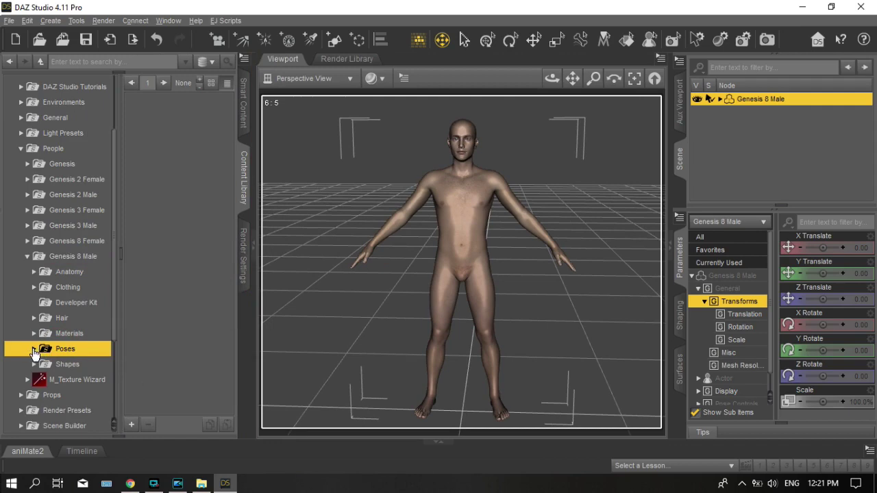
click(34, 349)
click(66, 381)
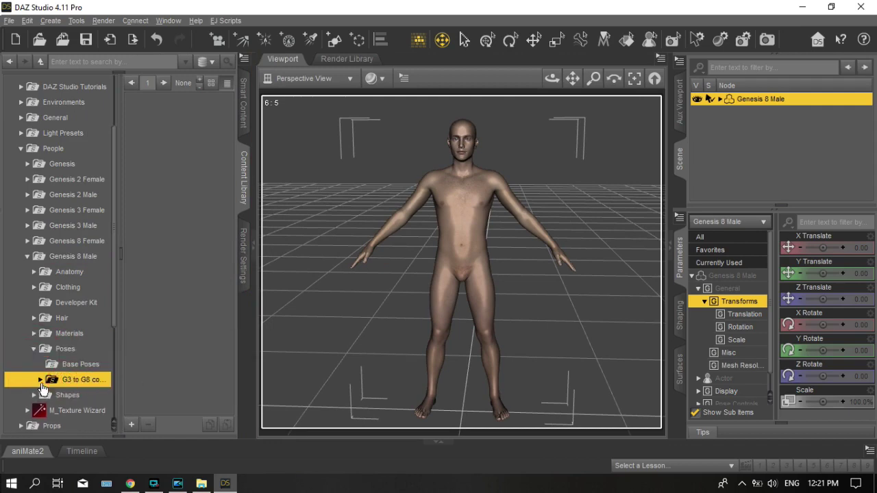
click(40, 379)
click(69, 395)
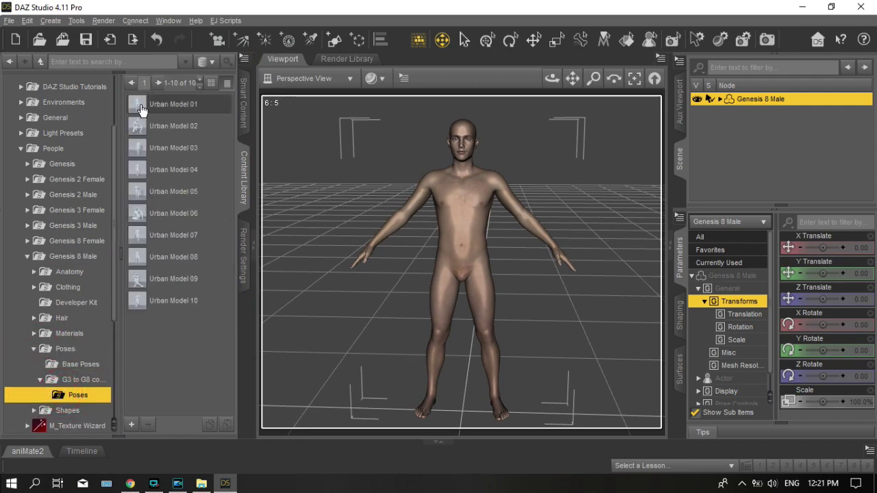
Step: Examine the previews of the converted Urban Model poses and compare them with the originals in Genesis 3 Male, Poses
mouse_move(139, 110)
mouse_move(135, 131)
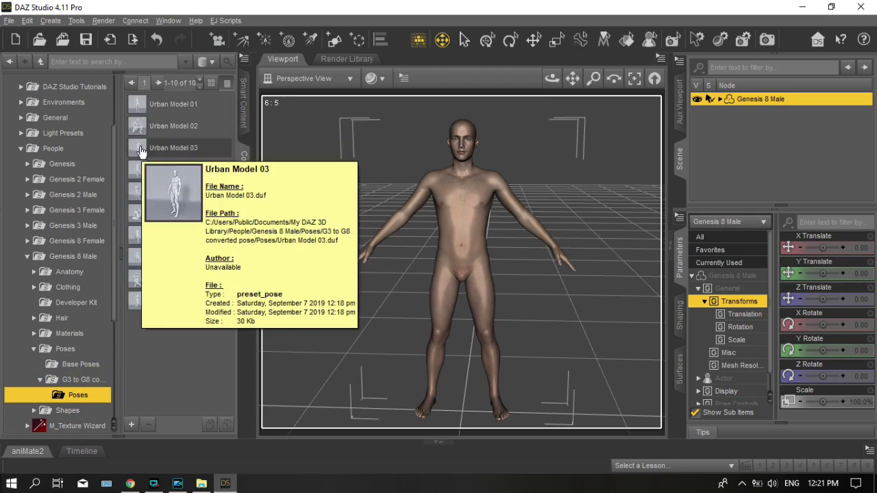
mouse_move(138, 174)
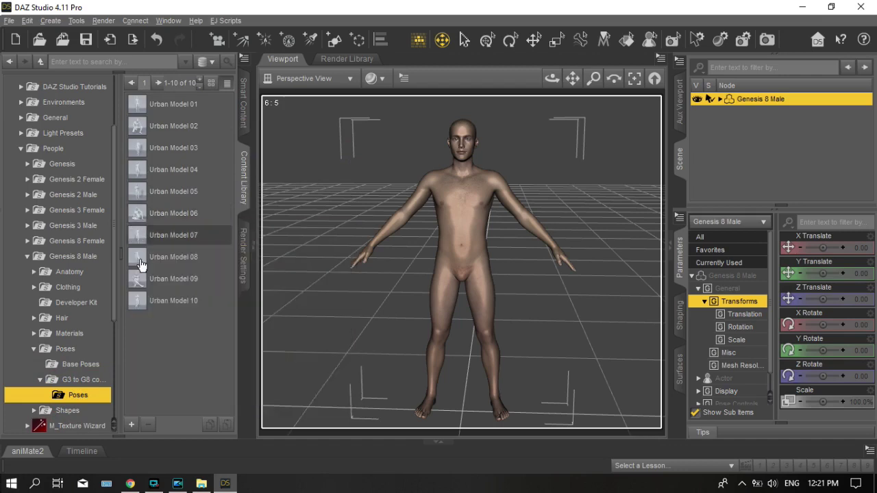
mouse_move(138, 282)
mouse_move(129, 306)
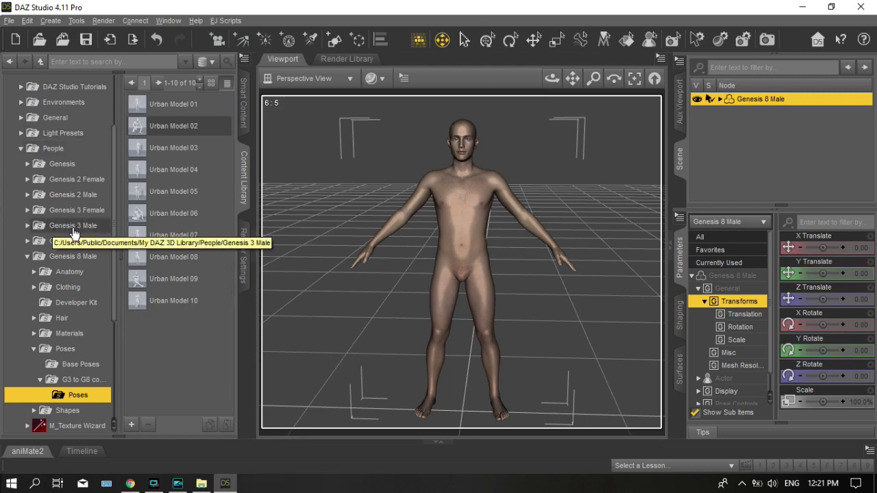
click(27, 225)
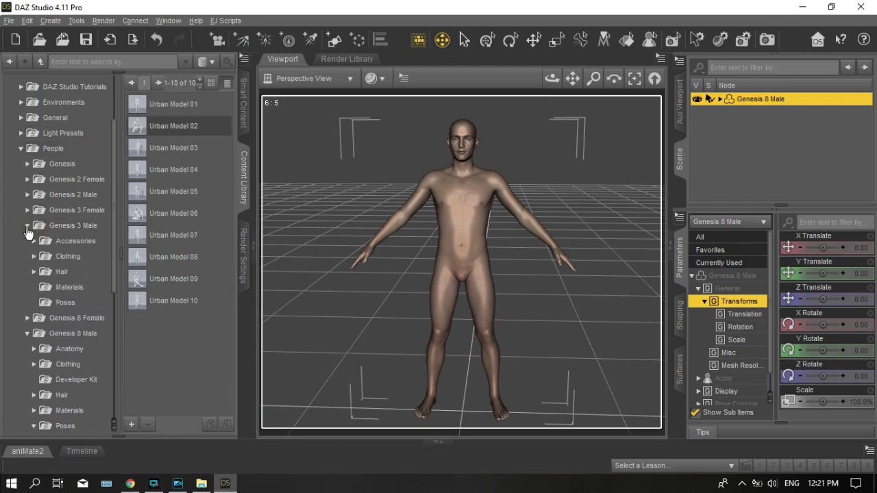
click(45, 302)
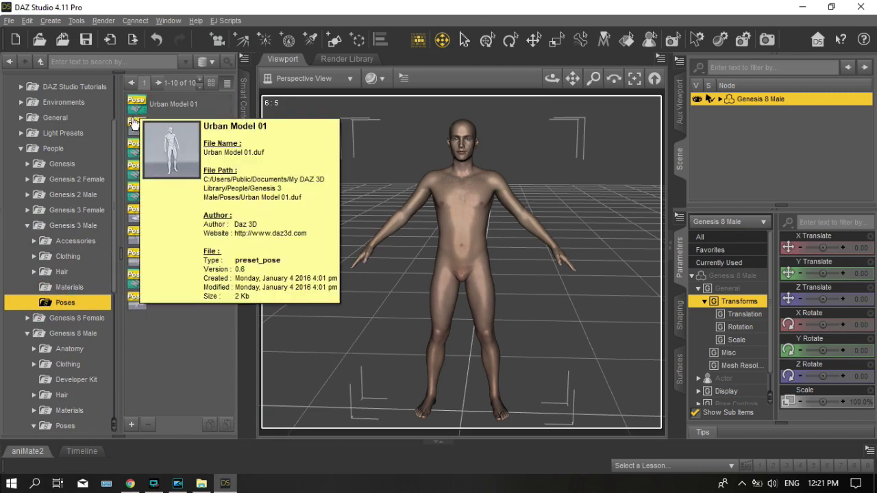
mouse_move(132, 156)
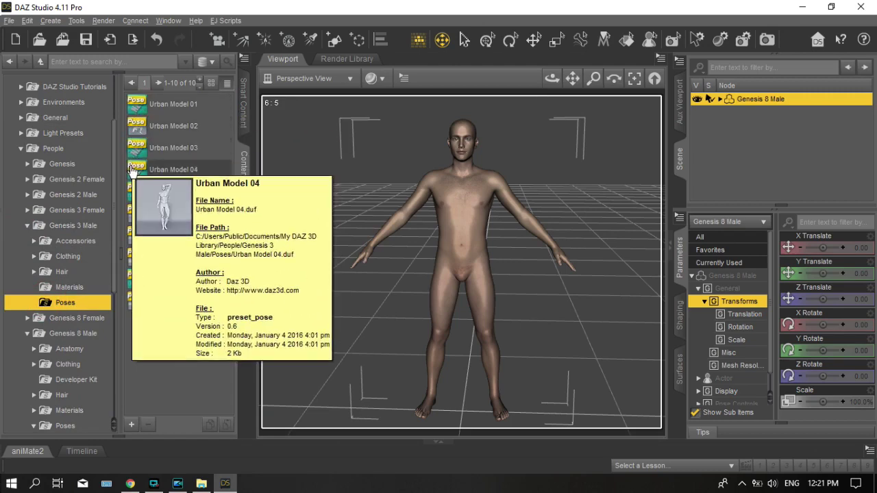
mouse_move(132, 200)
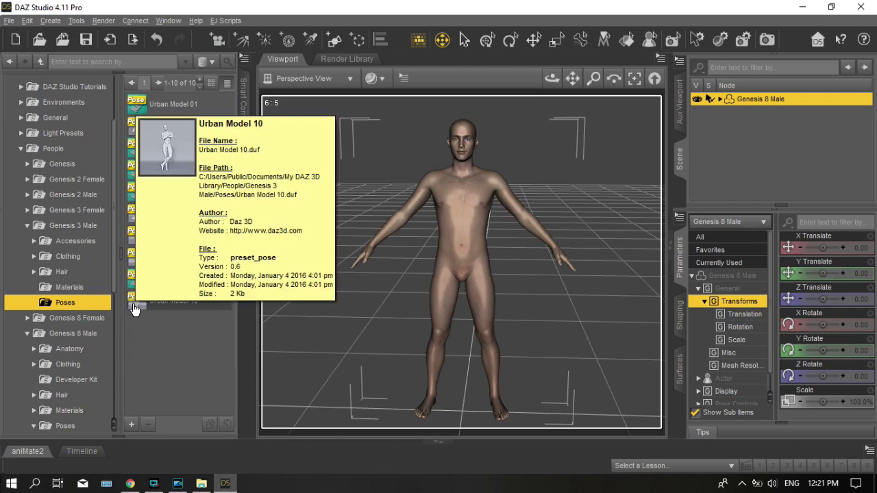
Step: Try the original Genesis 3 Urban Model 09 pose on the Genesis 8 Male figure, inspect it and undo it
double_click(133, 285)
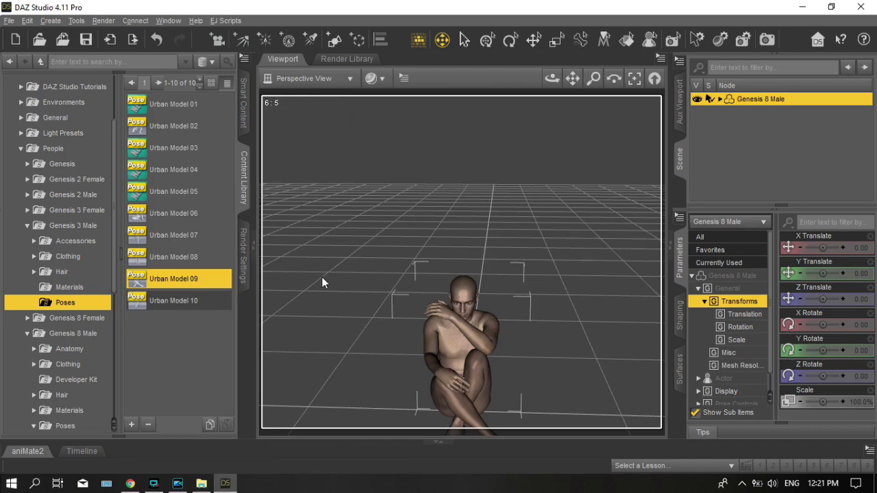
alt+drag(322, 280, 324, 225)
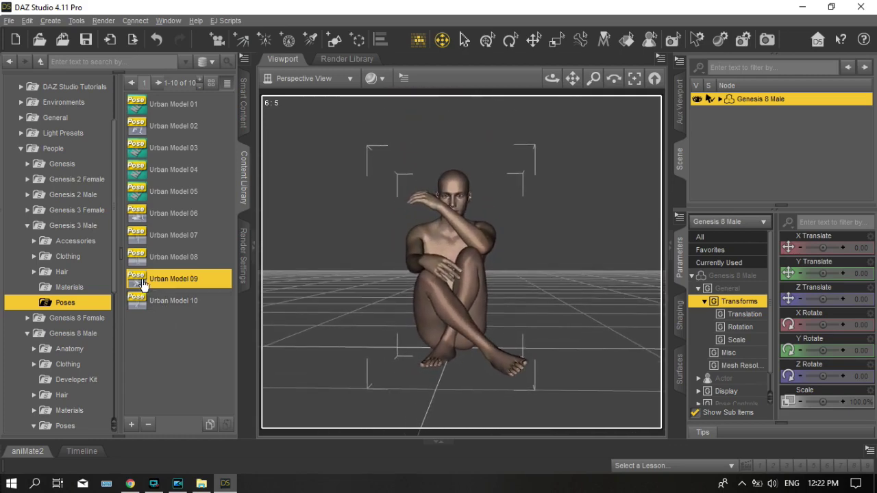
mouse_move(143, 284)
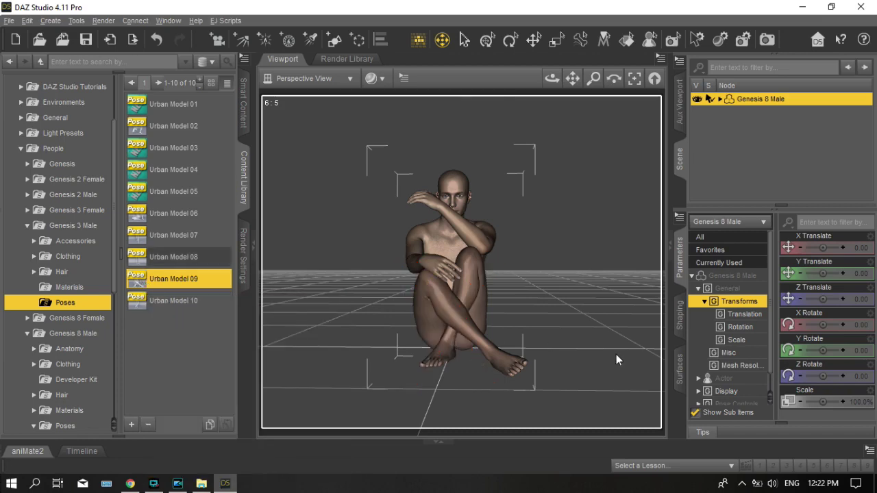
key(ctrl+z)
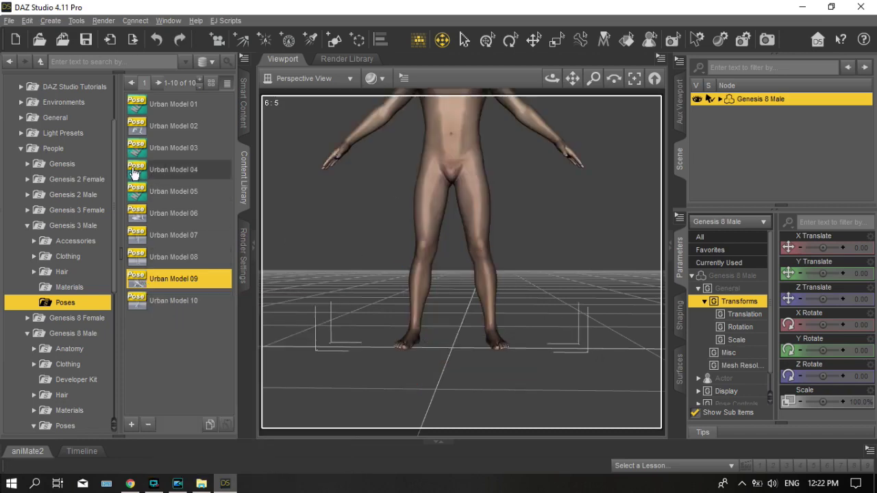
Step: Try the original Genesis 3 Urban Model 02 pose with limits left on, compare it with its preview and undo it
mouse_move(133, 173)
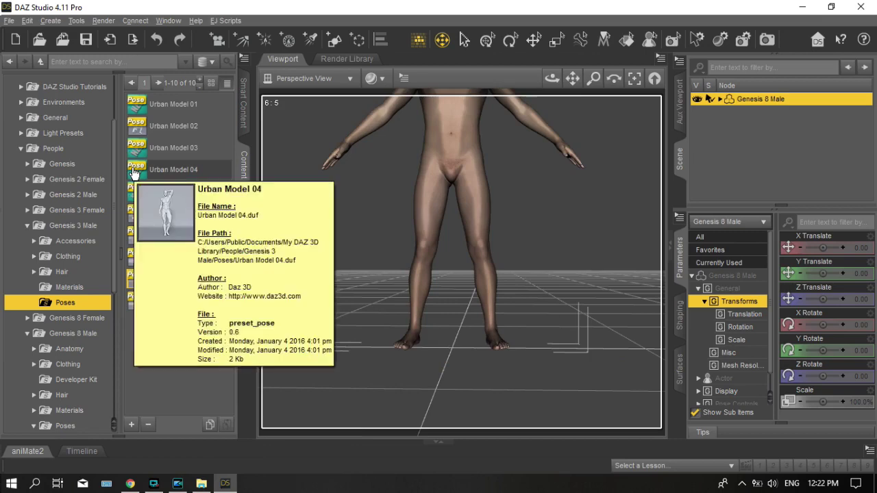
double_click(128, 128)
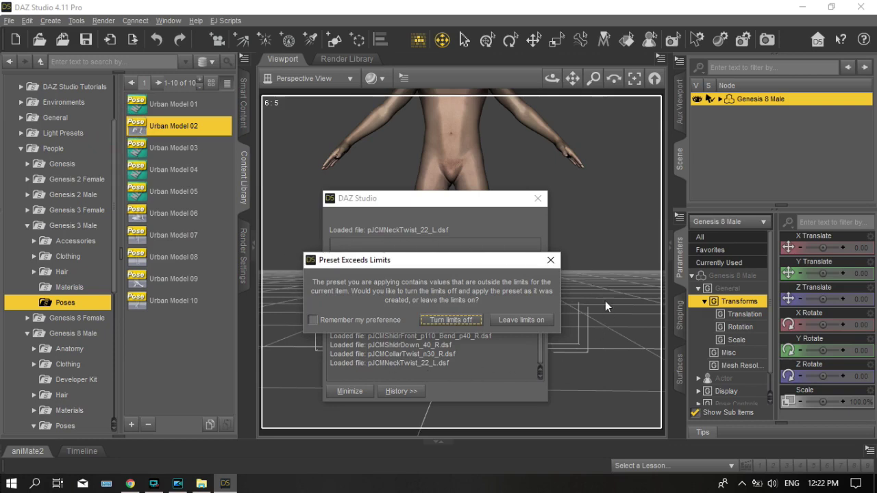
click(521, 320)
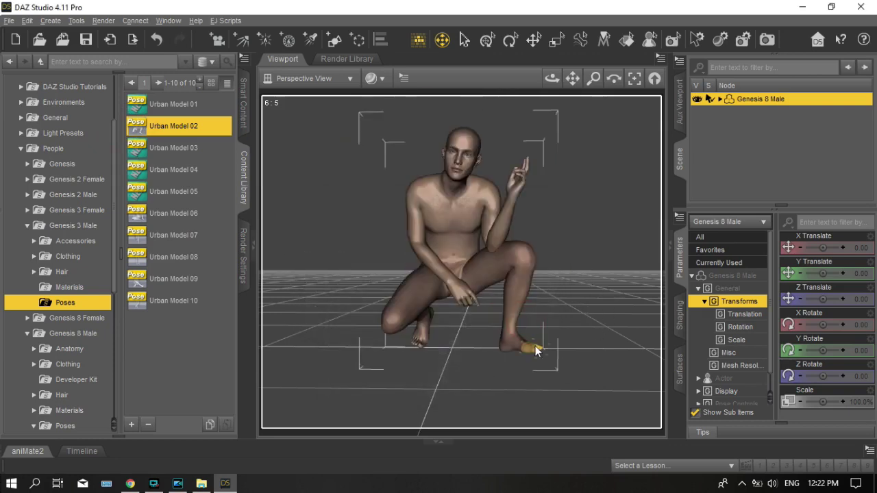
mouse_move(144, 134)
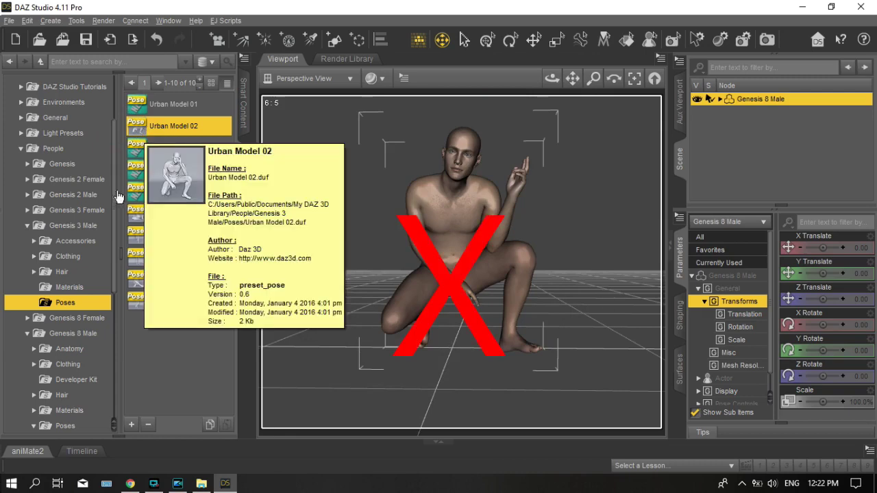
click(27, 226)
key(ctrl+z)
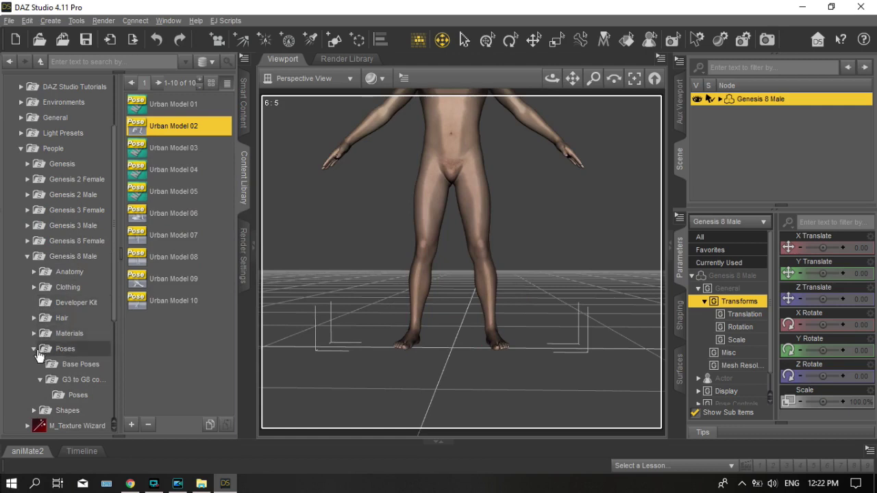
Step: Open the converted Poses folder under Genesis 8 Male, try its Urban Model 09 pose on the figure and undo it
click(69, 395)
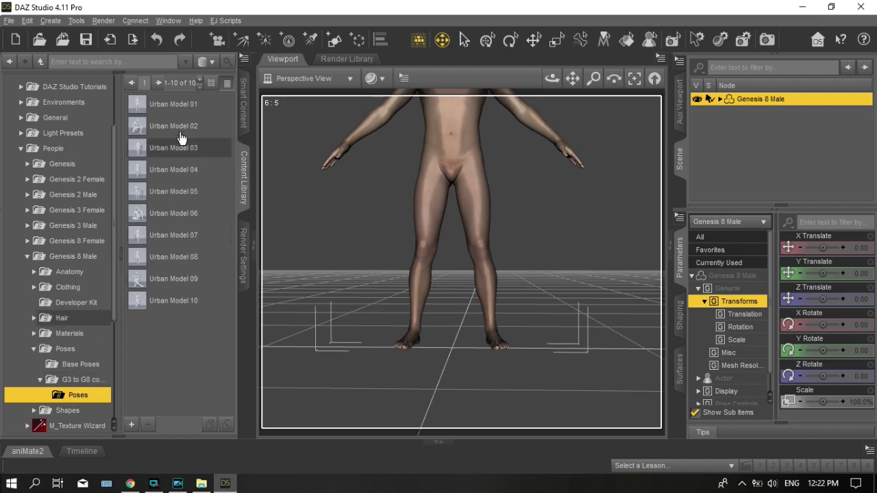
click(138, 124)
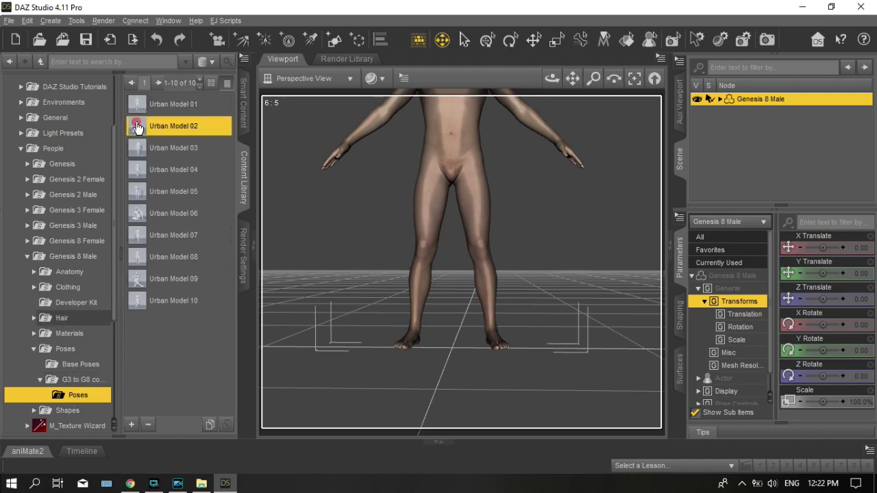
double_click(139, 287)
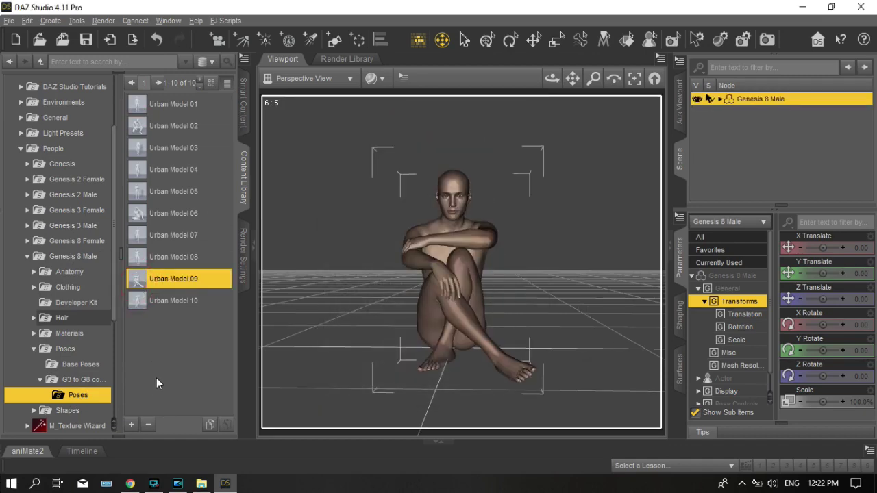
mouse_move(137, 281)
key(ctrl+z)
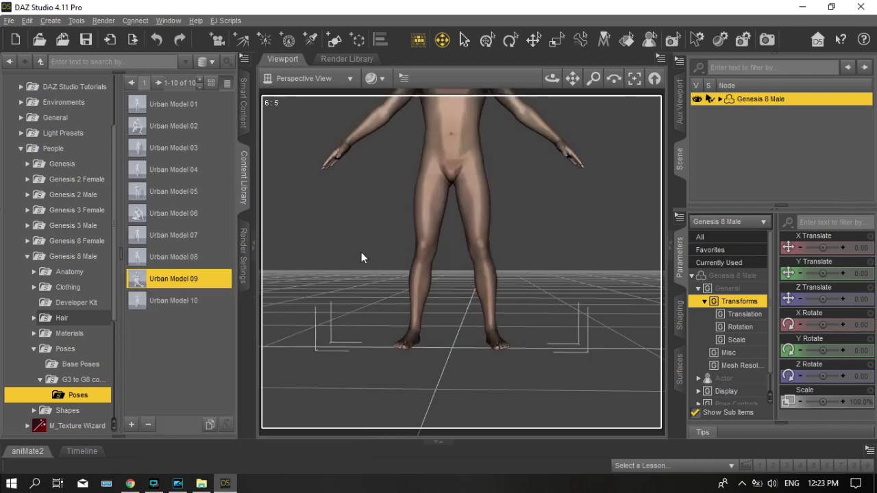
Step: Apply the converted Urban Model 02 pose to the Genesis 8 Male figure and compare it with the pose preview
click(141, 127)
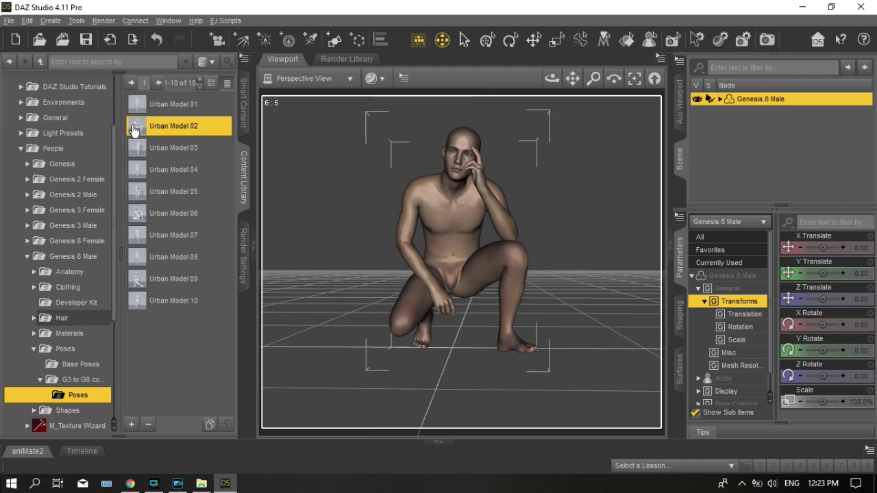
mouse_move(134, 130)
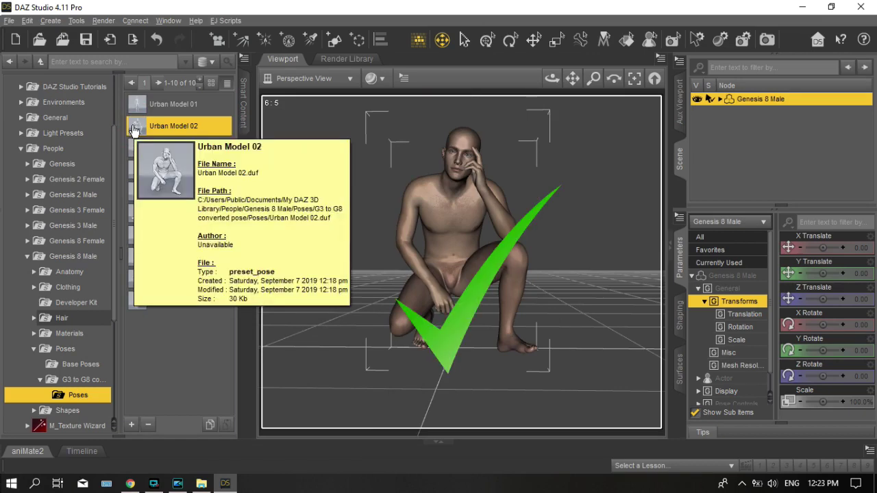